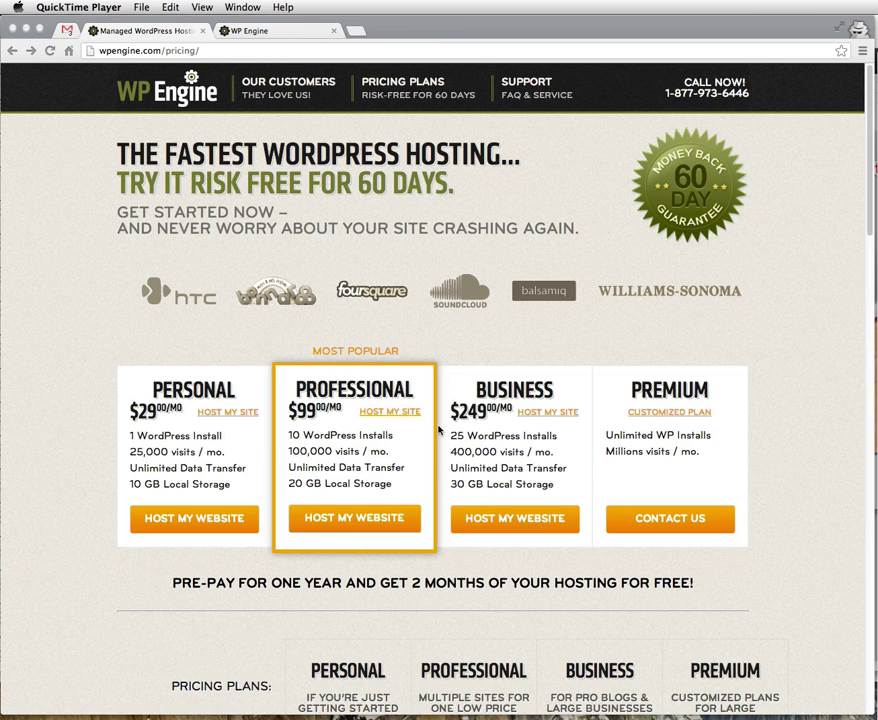
- Sign in to the WP Engine user portal using the saved autofill e-mail and password
scroll(438, 430, "down", 2)
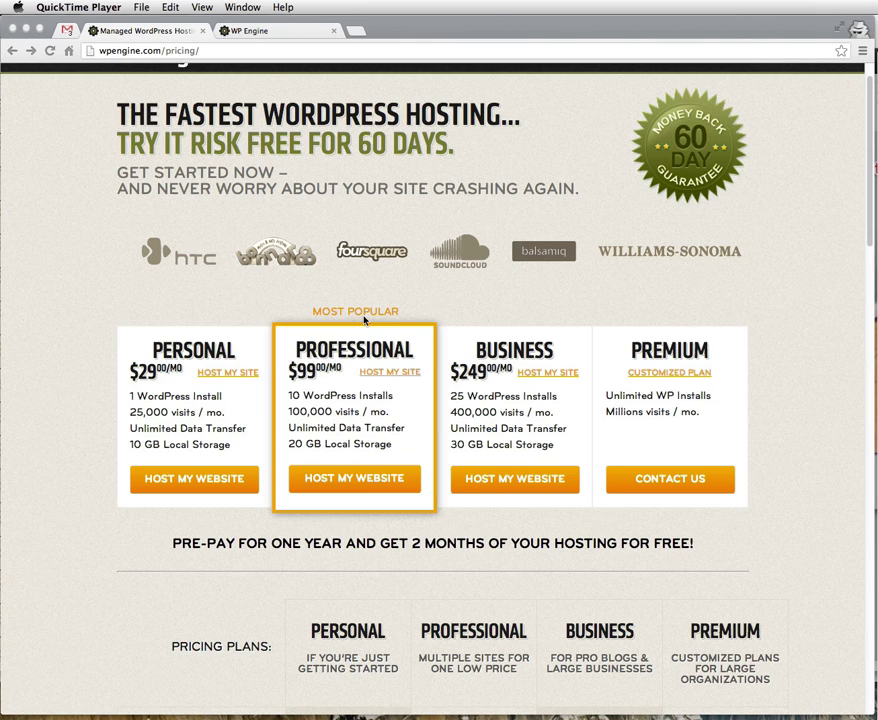
left_click(263, 35)
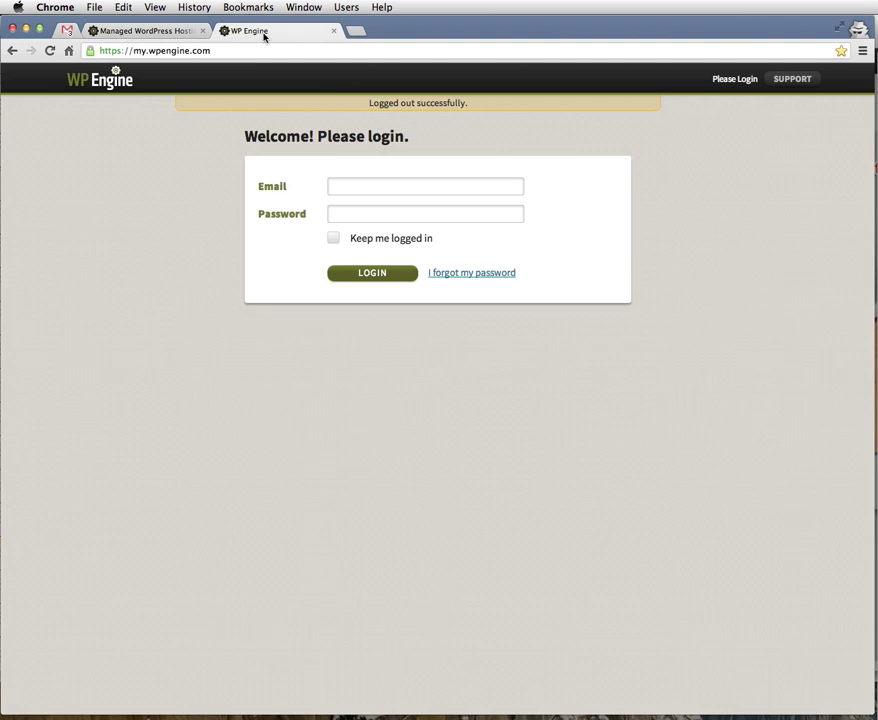
left_click(373, 185)
type("esc")
key("Down")
key("Tab")
left_click(378, 273)
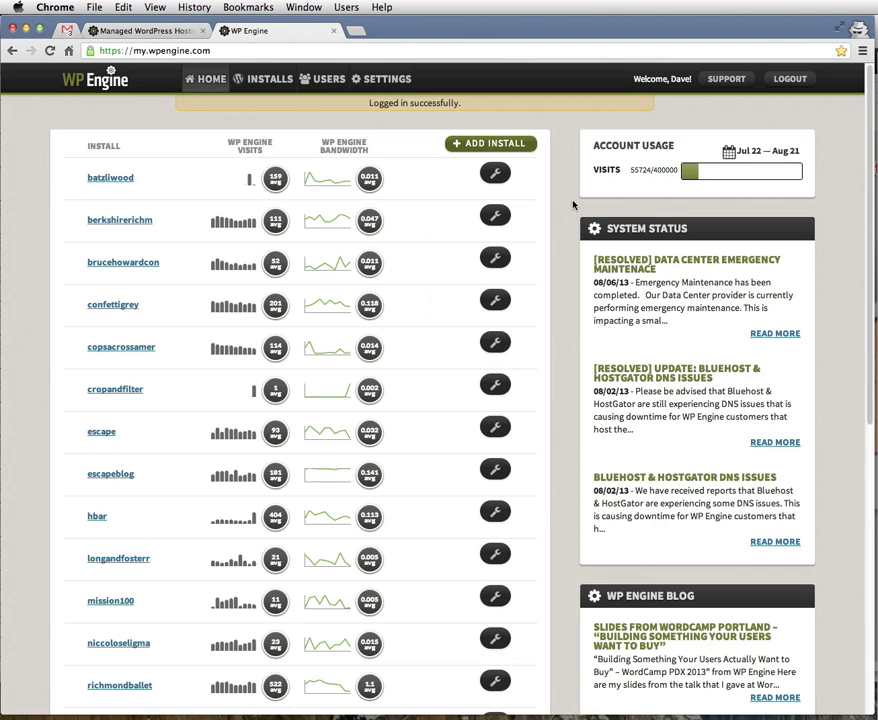
- Add a new install with the installation name 'wpsmackdown' and save it
left_click(504, 143)
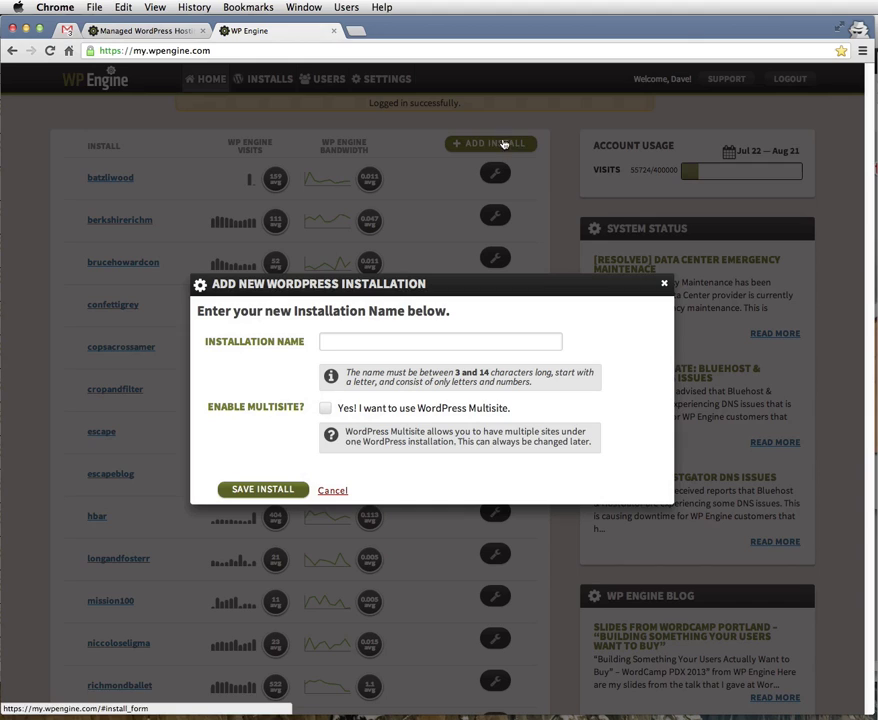
left_click(415, 336)
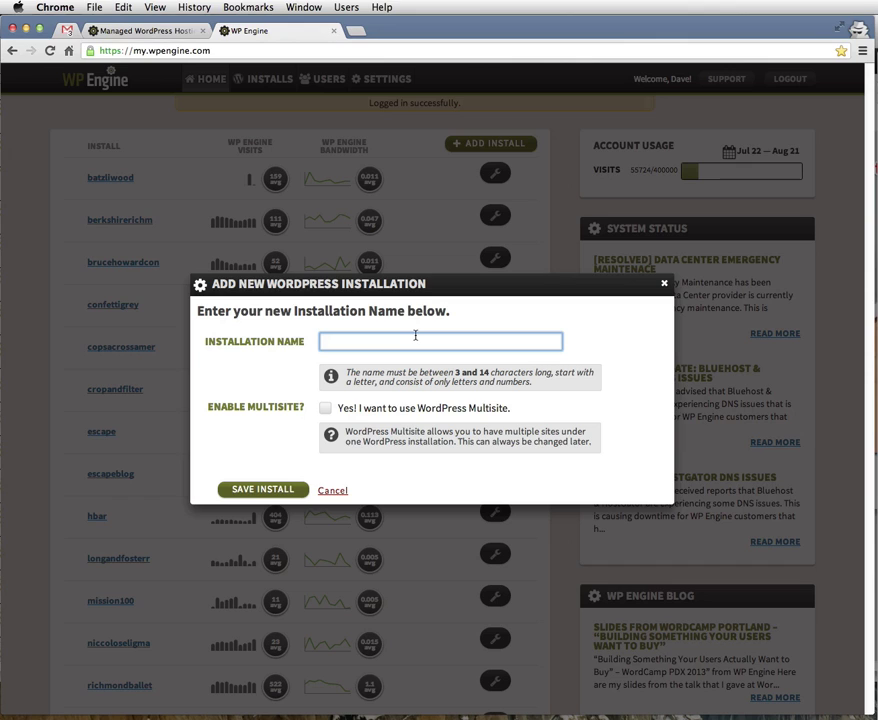
type("wpsmackdown")
left_click(284, 487)
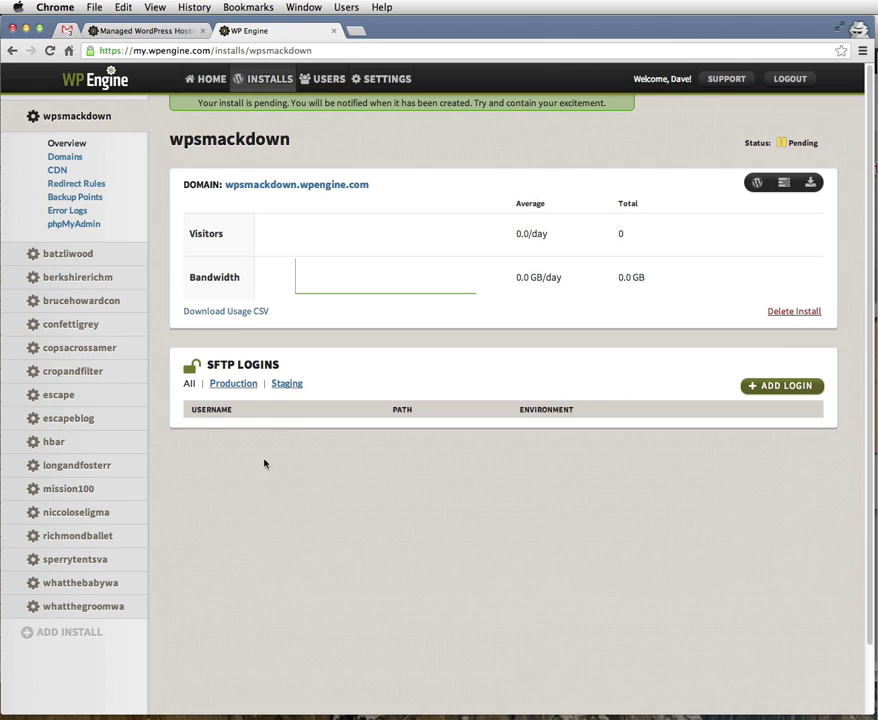
- Reload the install page and go to the Domains settings for wpsmackdown
left_click(49, 51)
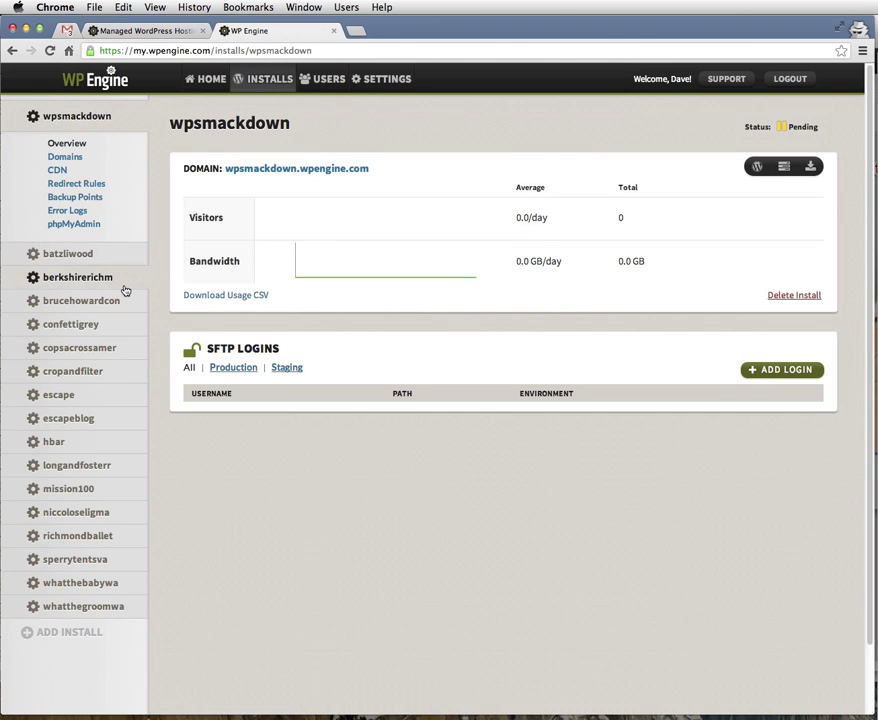
key("super+Tab")
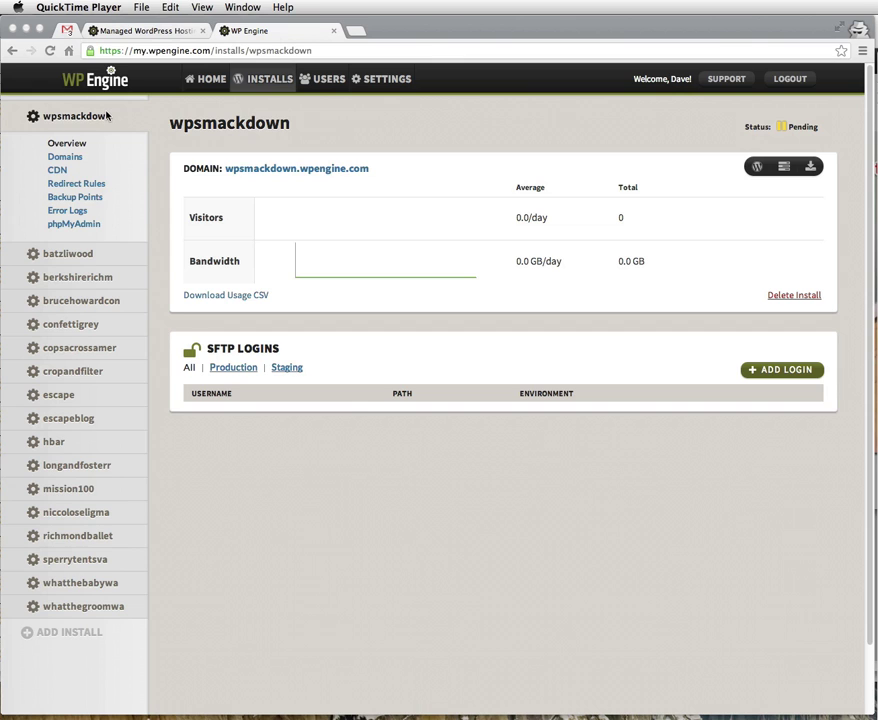
left_click(70, 152)
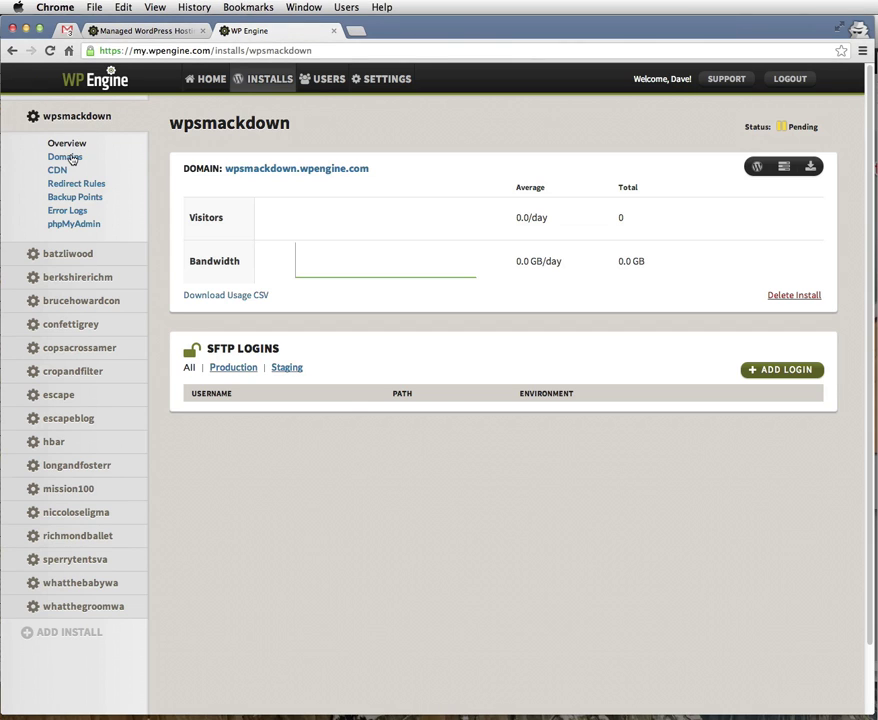
left_click(64, 157)
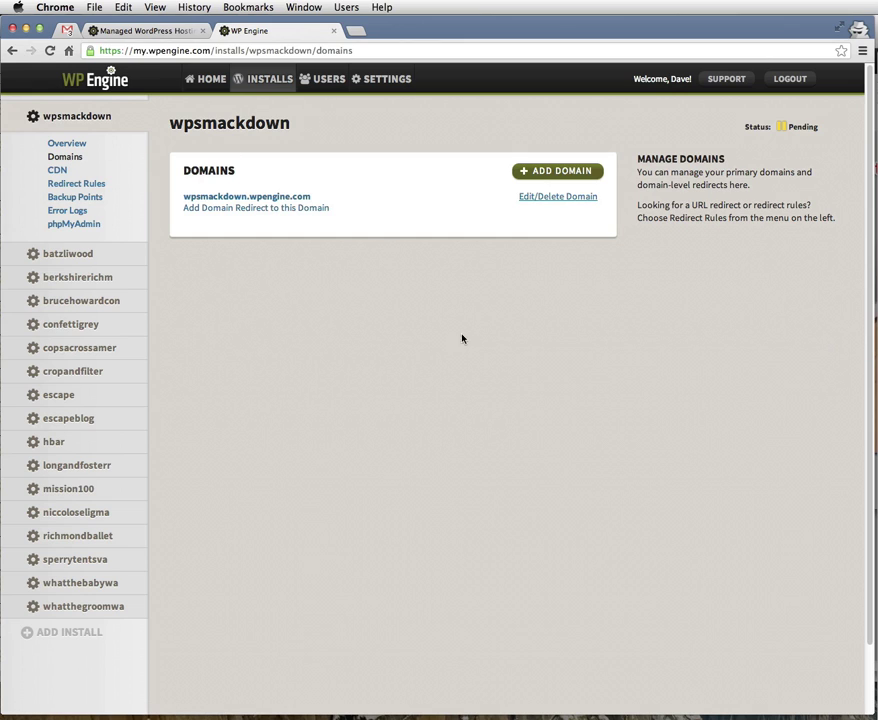
left_click(551, 170)
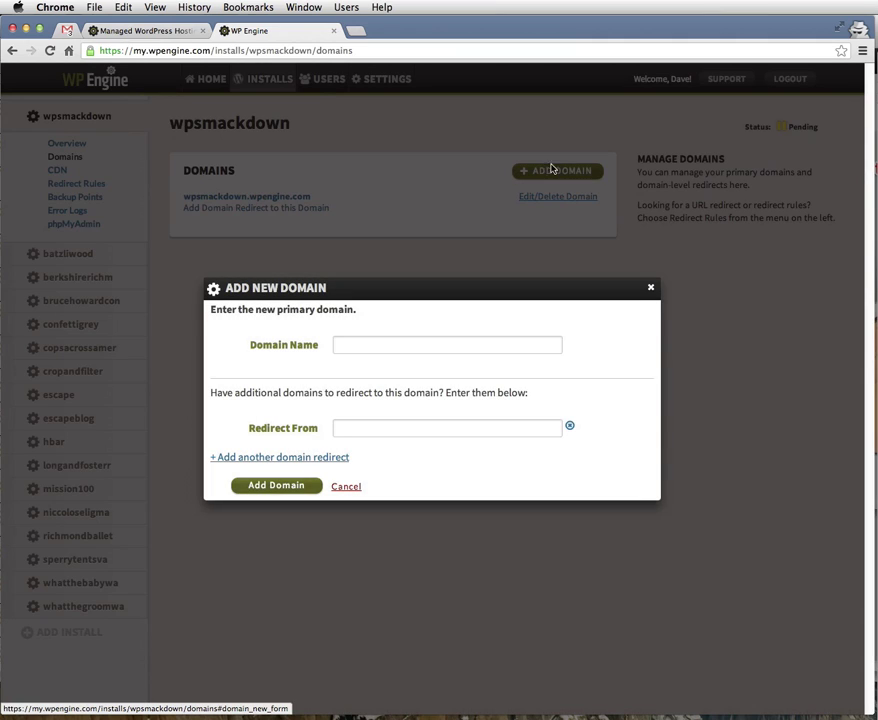
left_click(444, 344)
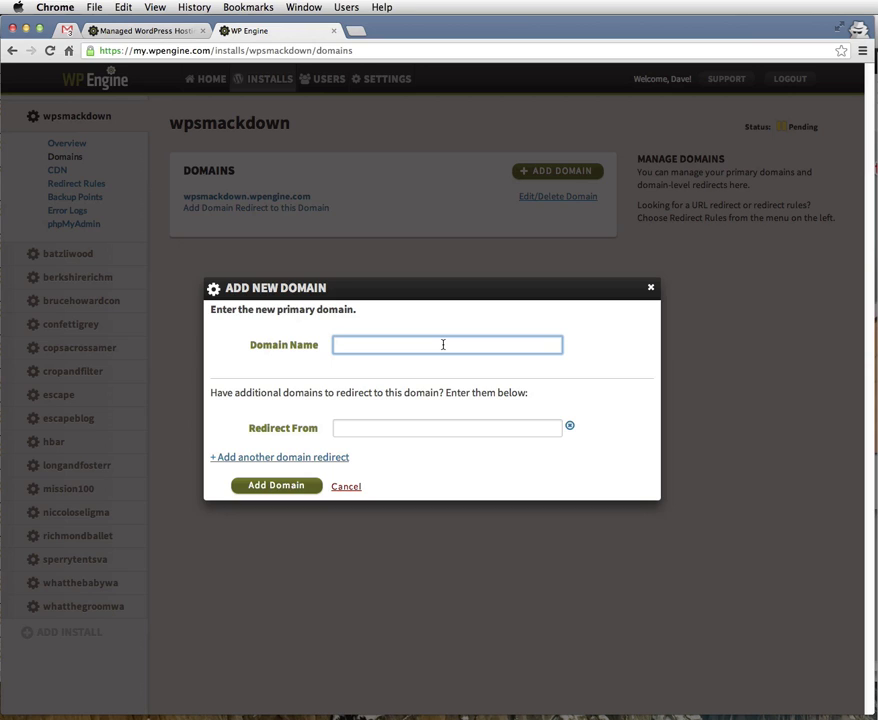
type("www.wpsmackdown.com")
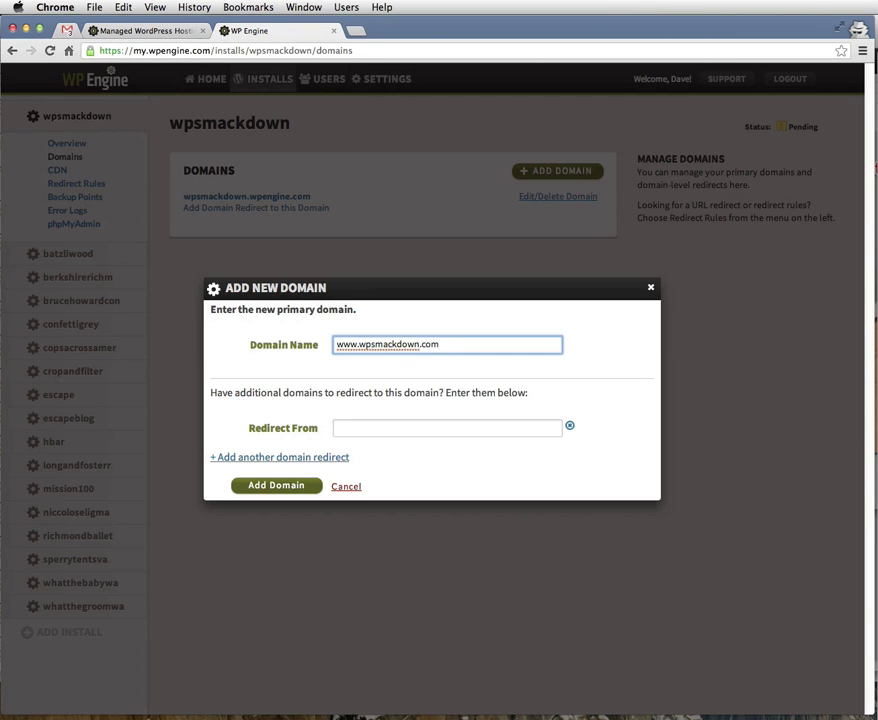
left_click(293, 485)
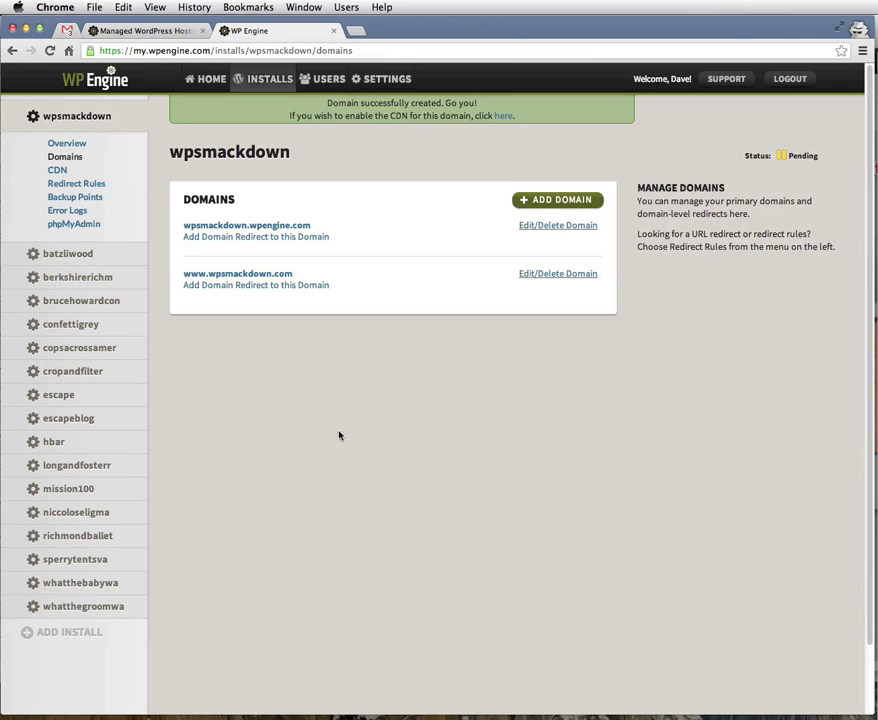
- Add the domain 'wpsmackdown.com' to the install as well
left_click(535, 202)
left_click(399, 344)
type("wpsmackdown.com")
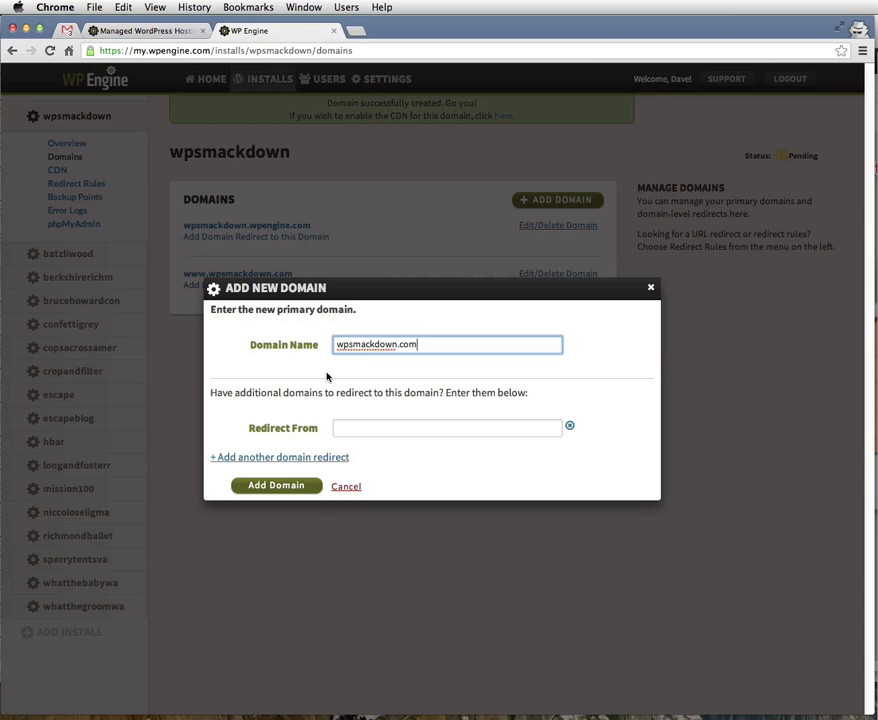
left_click(270, 492)
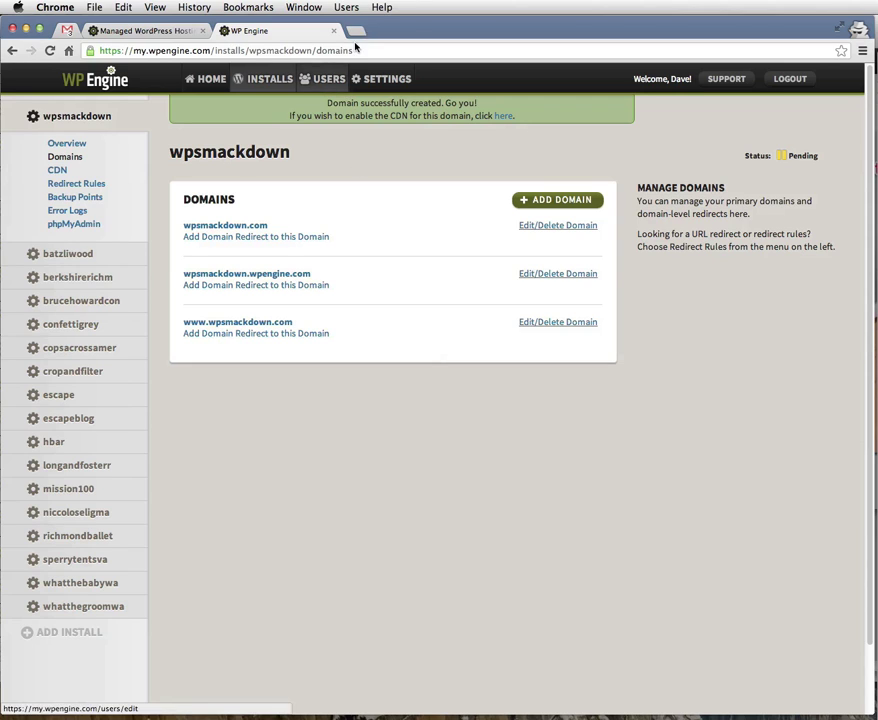
- Load wpsmackdown.wpengine.com in a new tab to view the default blog front page
left_click(356, 31)
type("wpsmackd")
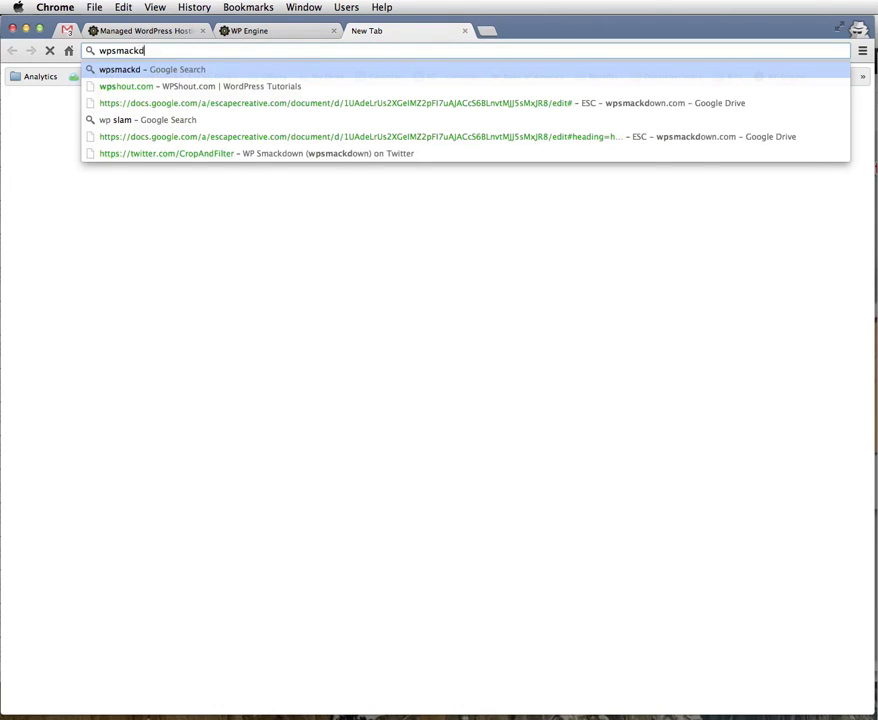
type("own.wpen")
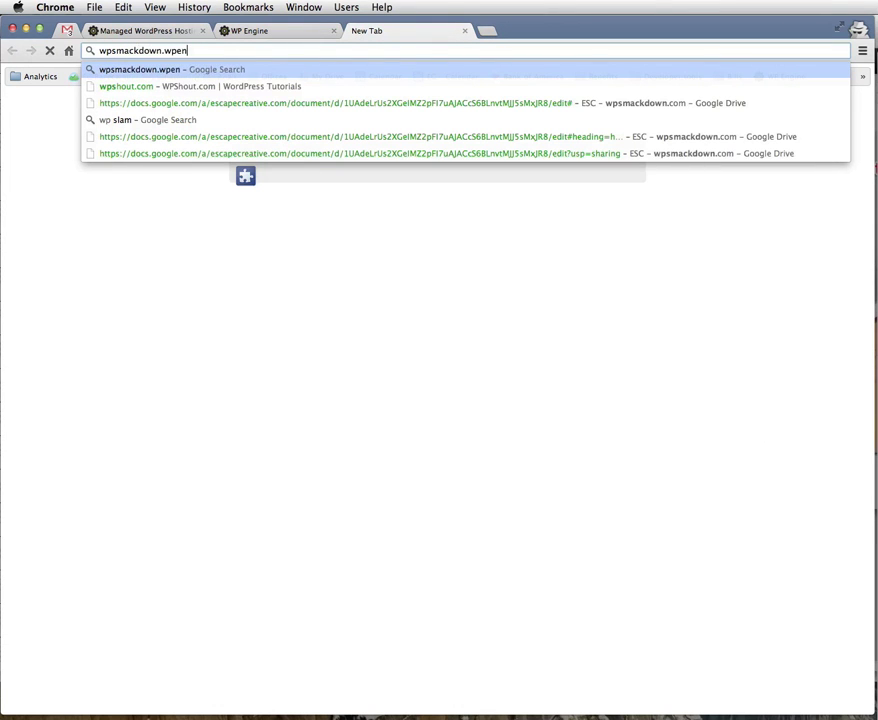
type("gine.com")
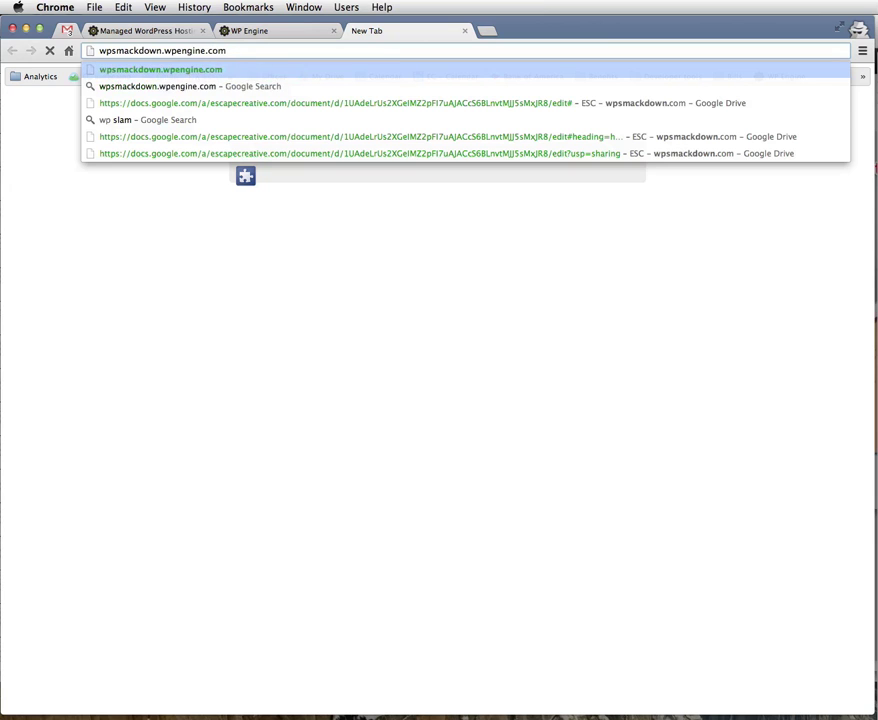
key("Return")
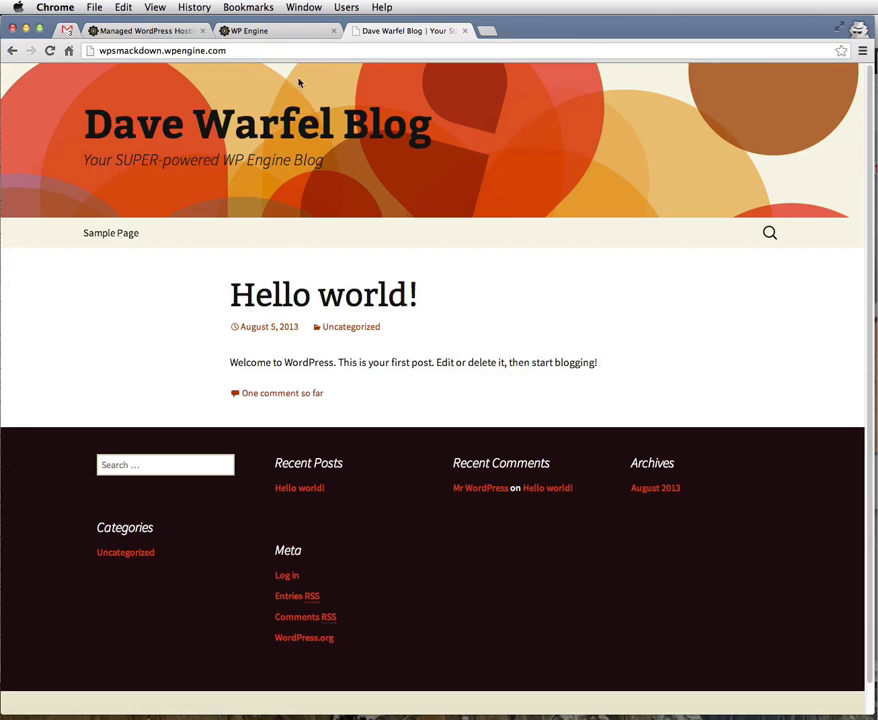
scroll(355, 229, "down", 1)
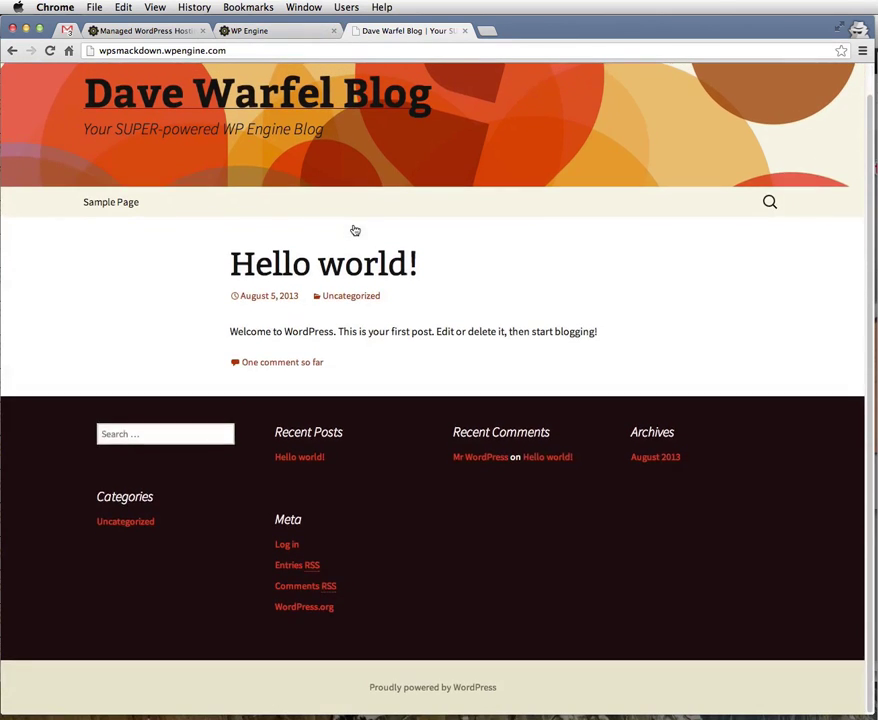
scroll(353, 229, "up", 1)
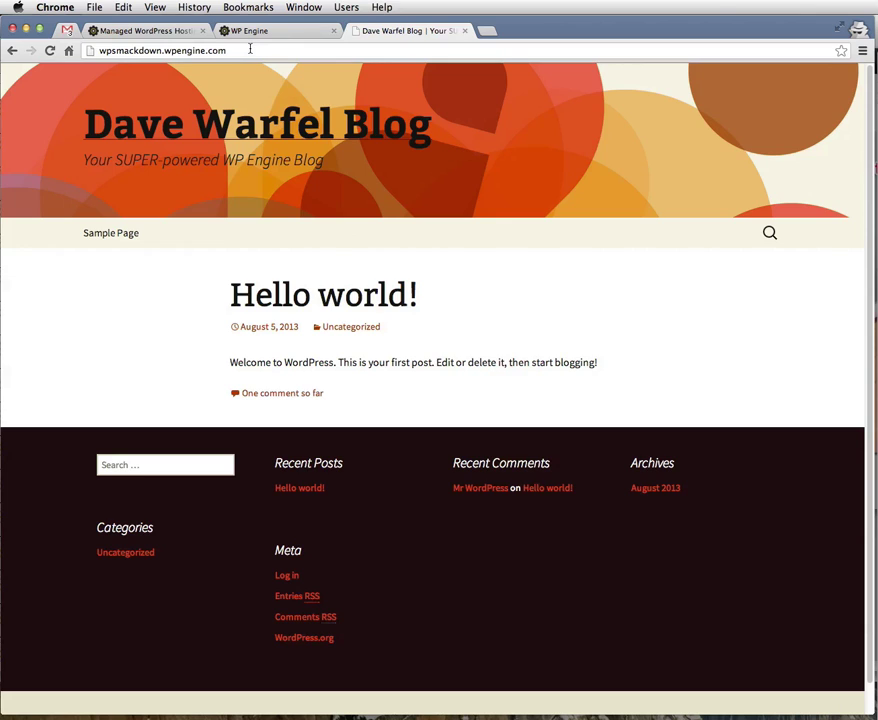
- Go to the site's /wp-login.php, choose 'Lost your password?', and enter the admin username
left_click(250, 49)
key("Right")
type("/wp-login.ph")
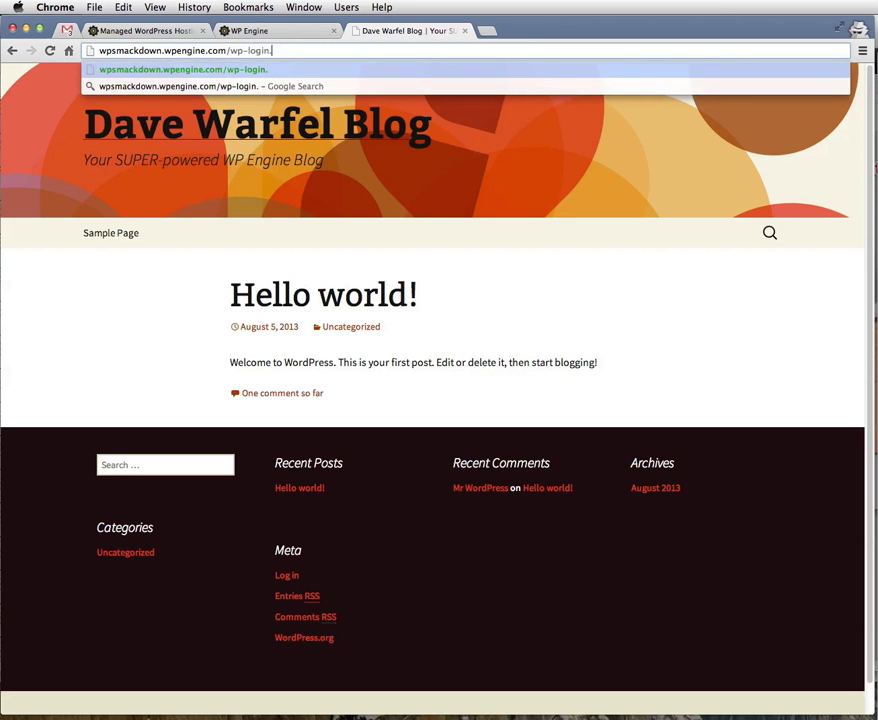
type("p")
key("Return")
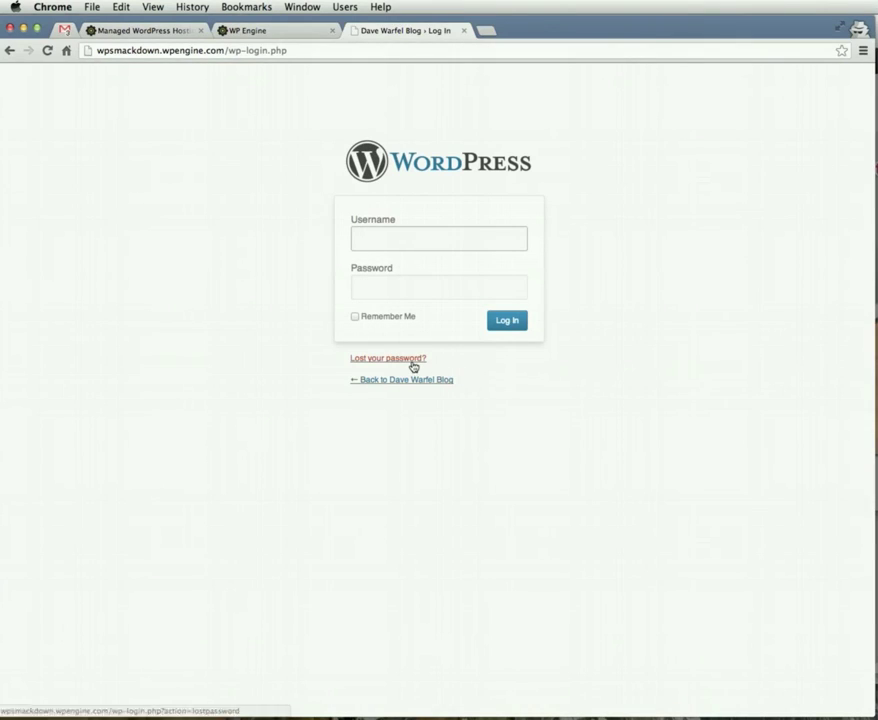
left_click(412, 361)
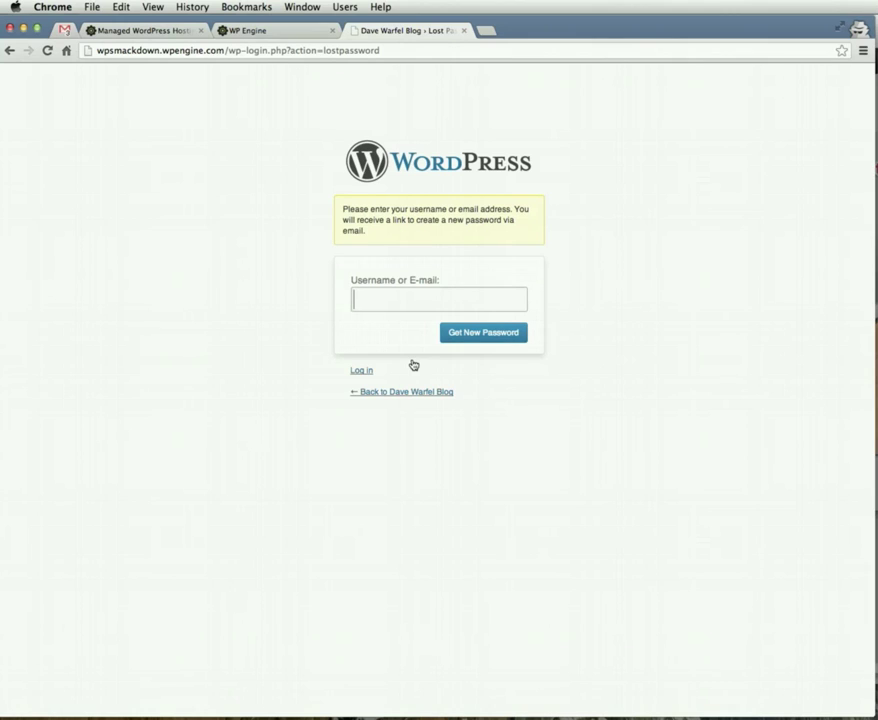
type("wpsmac")
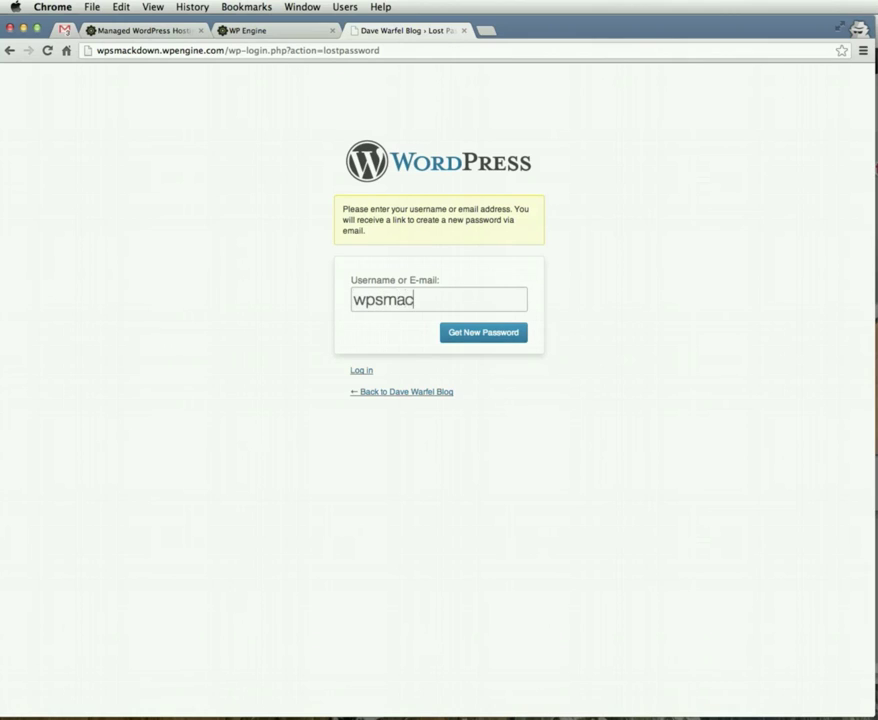
type("kdown")
- Request a new password and open the reset link from the Gmail message
left_click(463, 334)
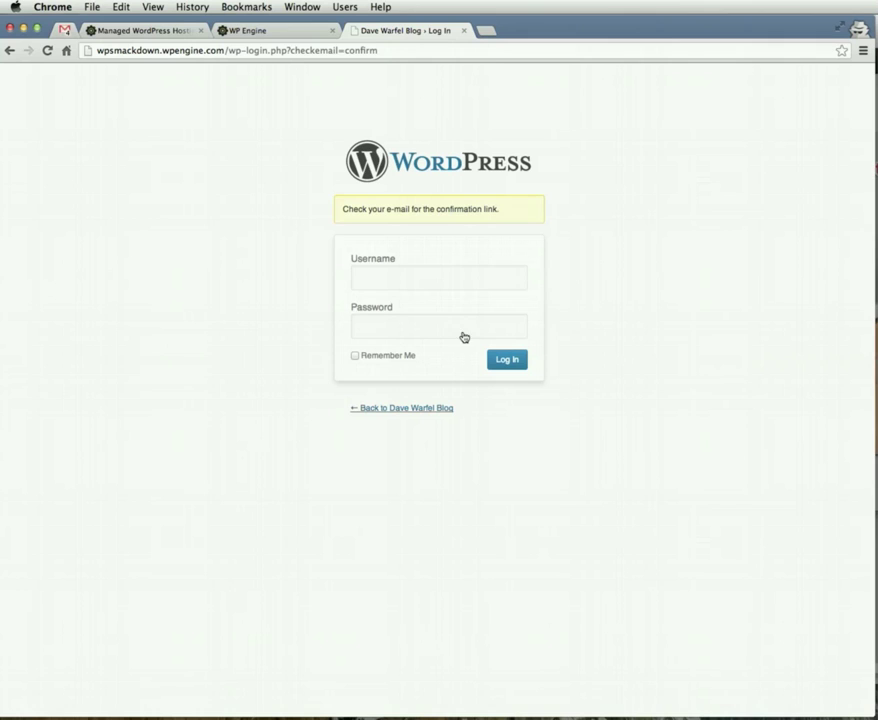
left_click(66, 29)
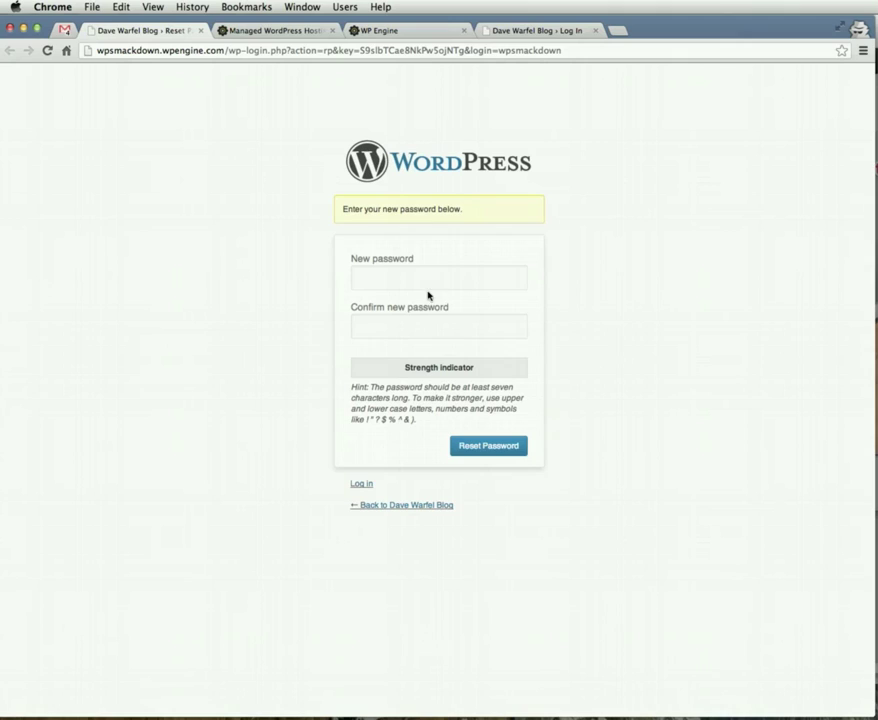
- Enter the new password in both fields and submit the reset
left_click(428, 277)
type("password123")
left_click(438, 326)
type("password")
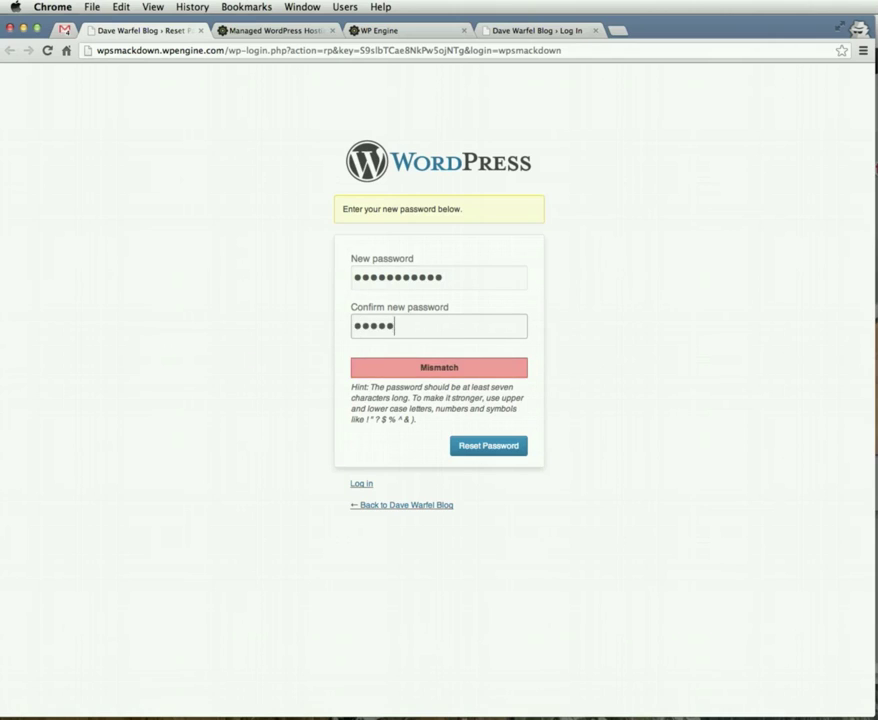
type("123")
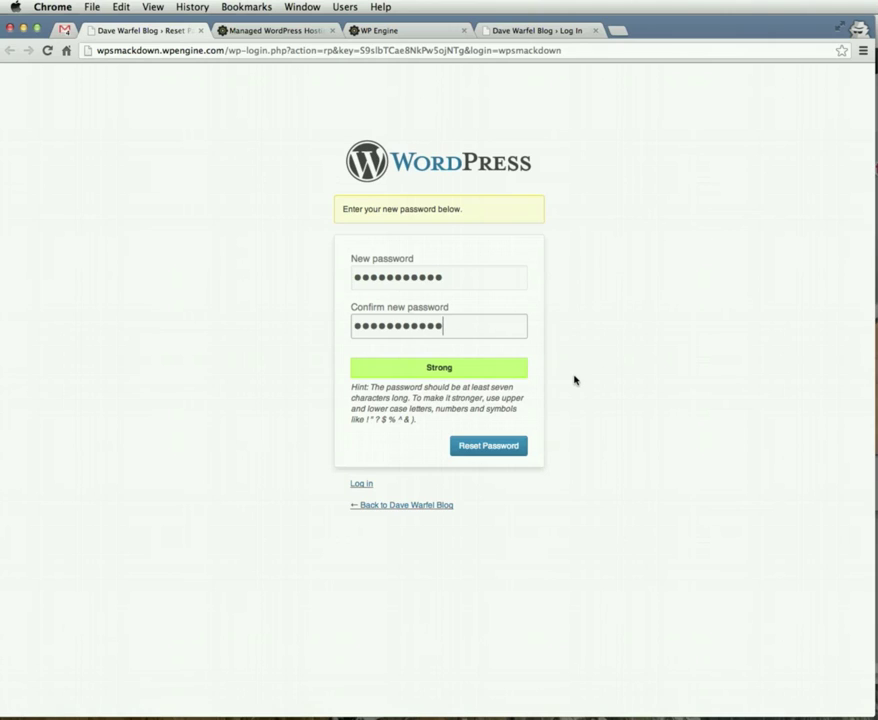
left_click(500, 446)
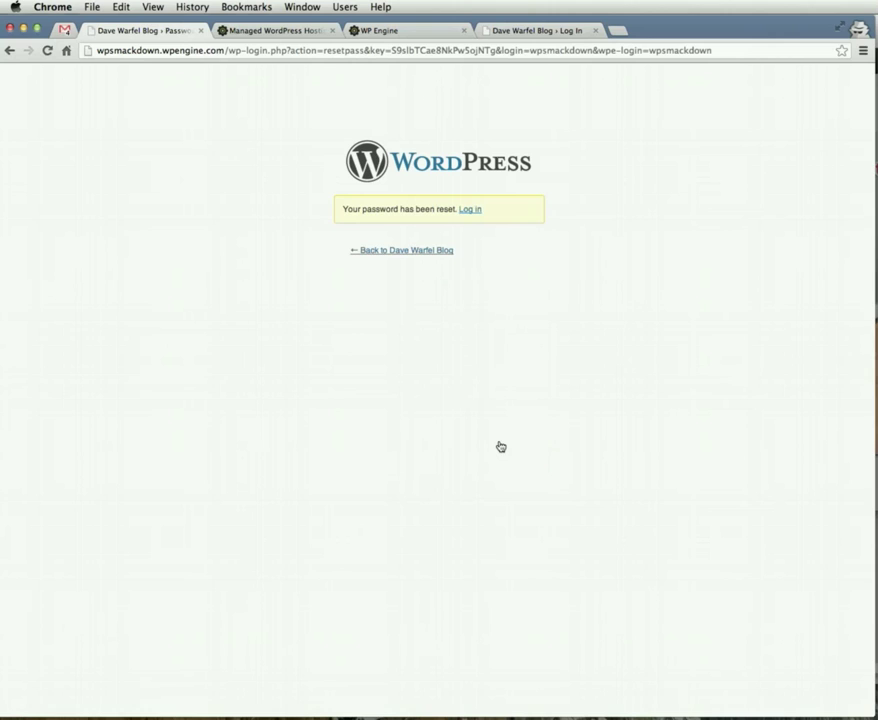
- Log in to the WordPress site with the admin username and the new password
left_click(469, 210)
type("wpsmackdown")
key("Tab")
type("************")
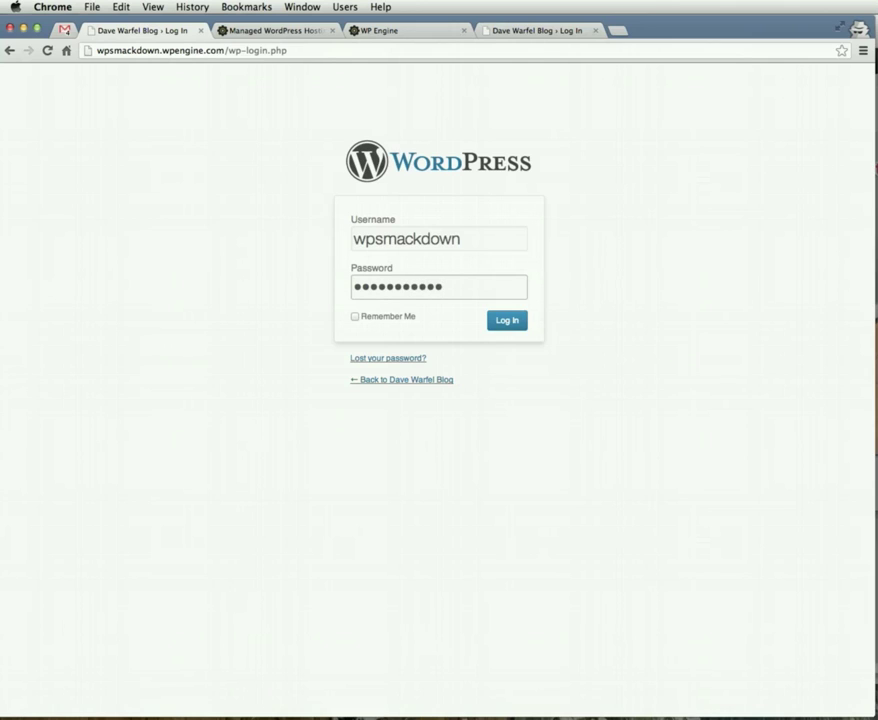
left_click(515, 320)
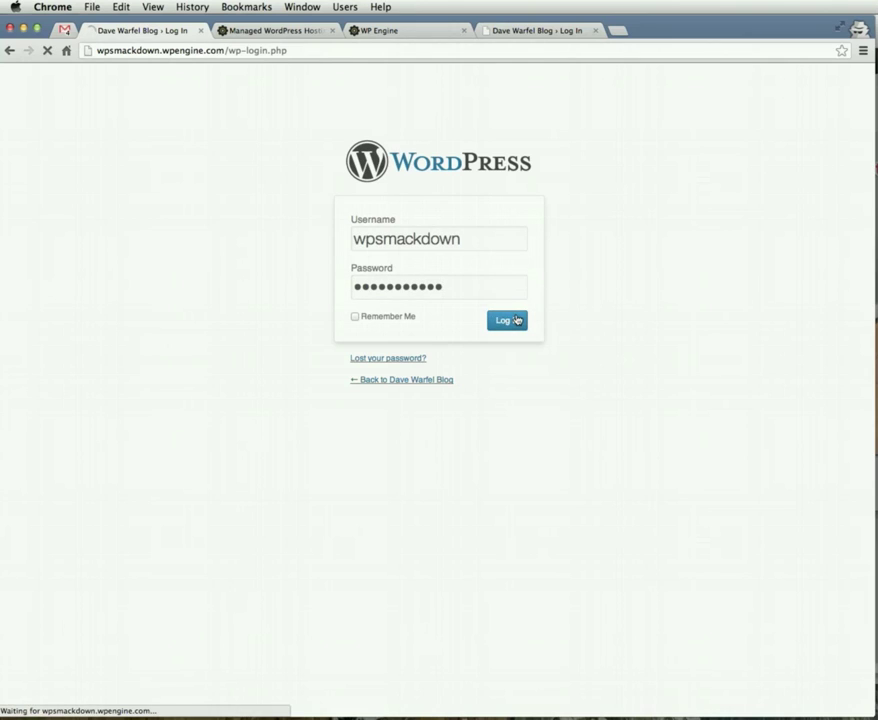